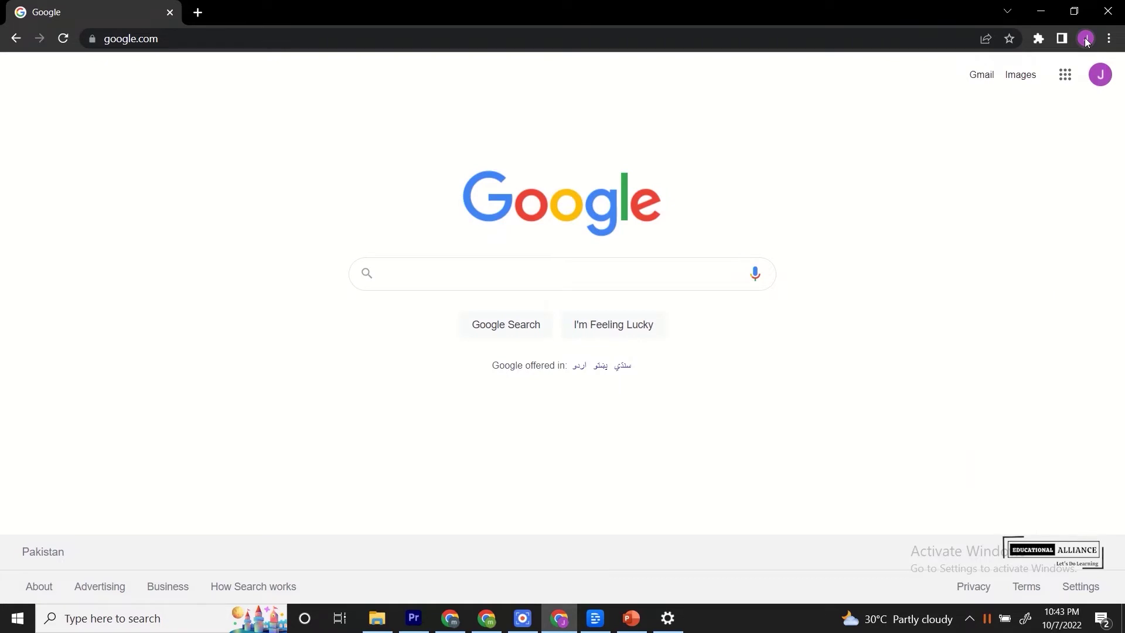
Search Google for drive.google.com, open the Google Drive site and go to My Drive
click(1086, 39)
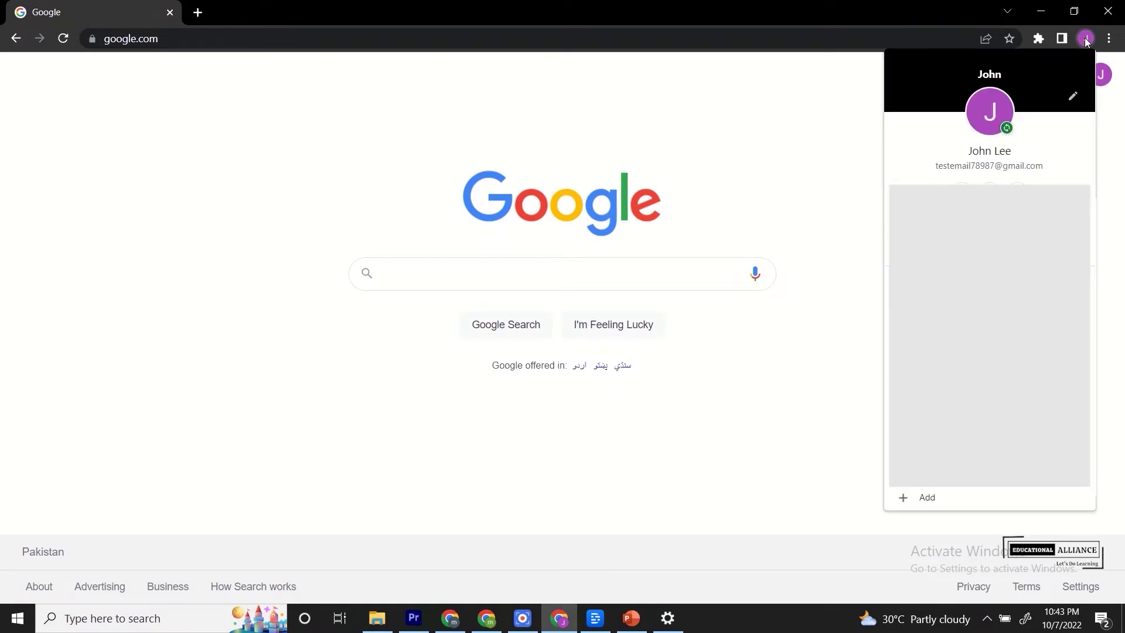
click(1086, 39)
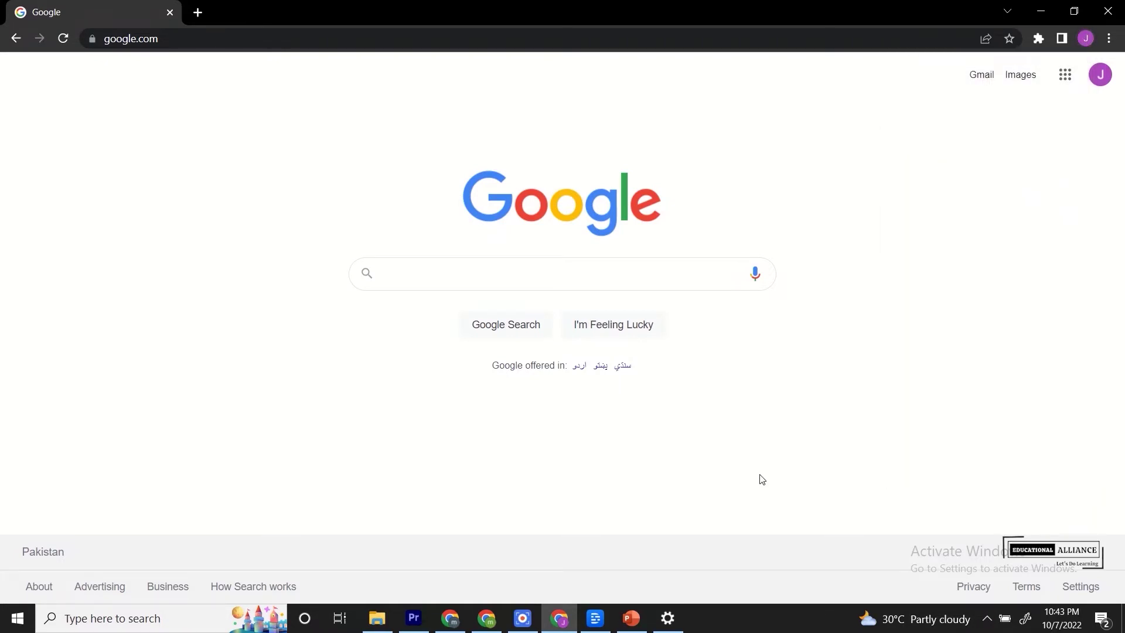
click(408, 273)
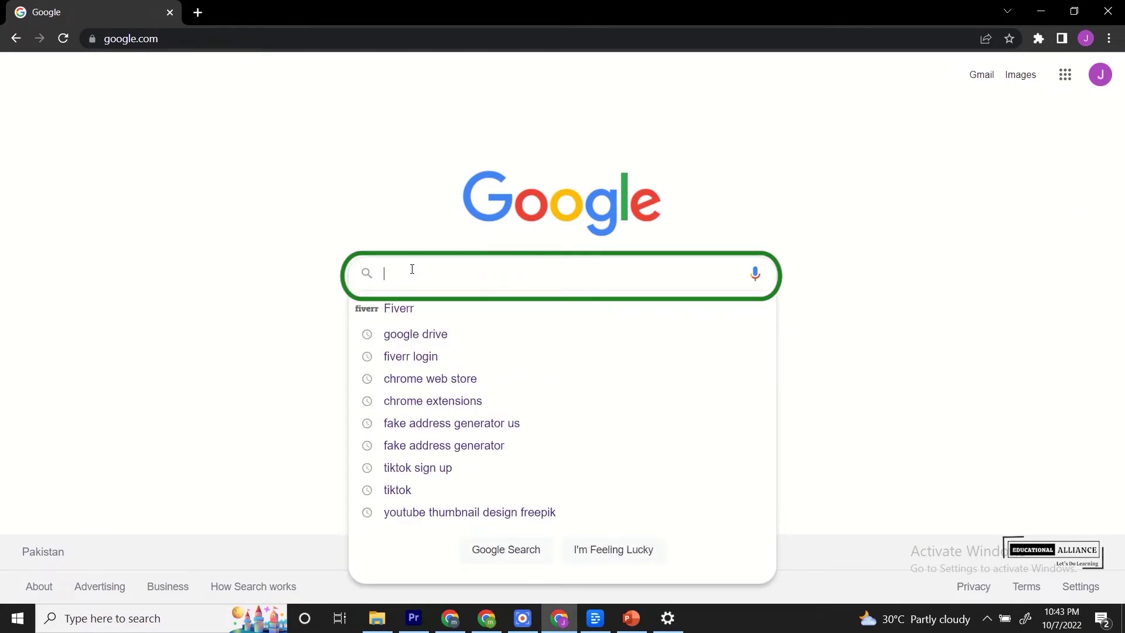
text(DRIVE.GOOGLE)
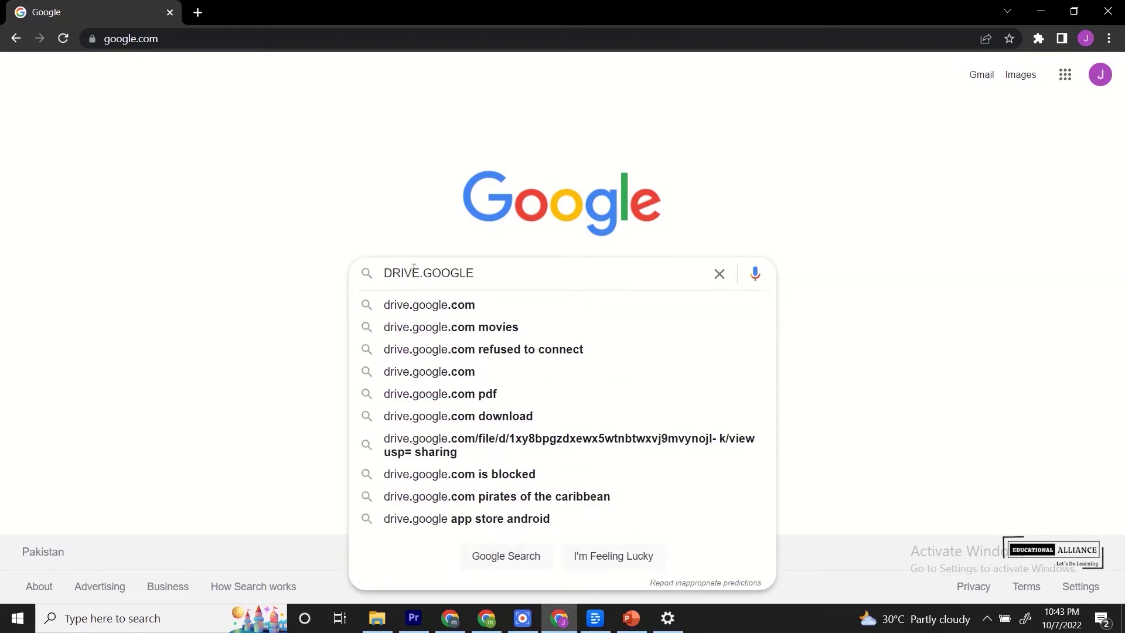
text(.COM)
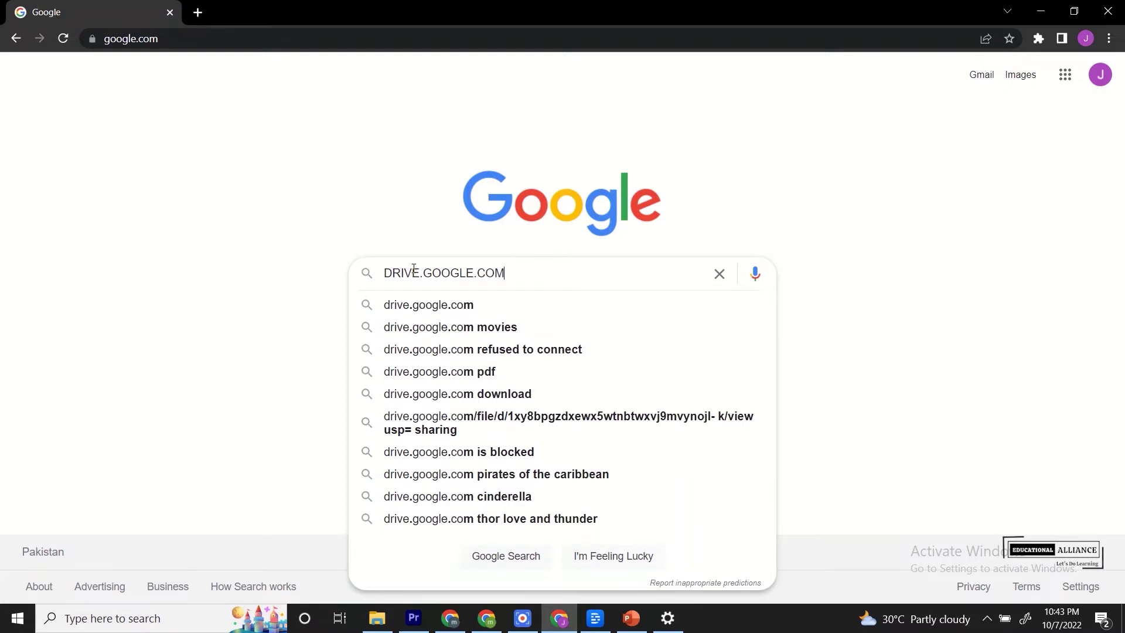
click(430, 304)
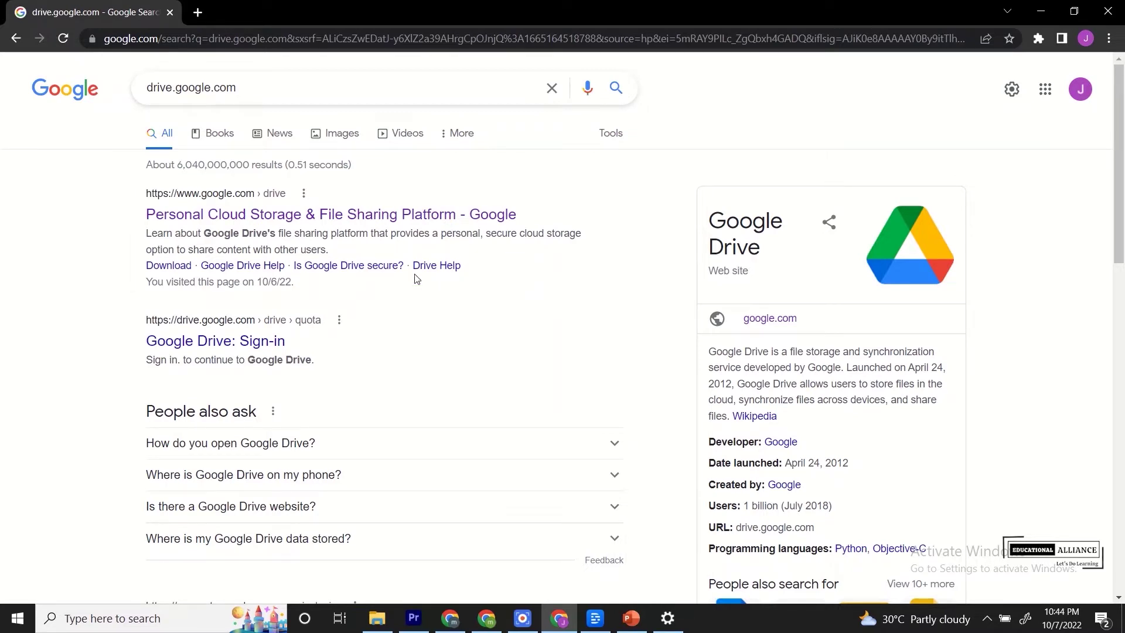
click(395, 216)
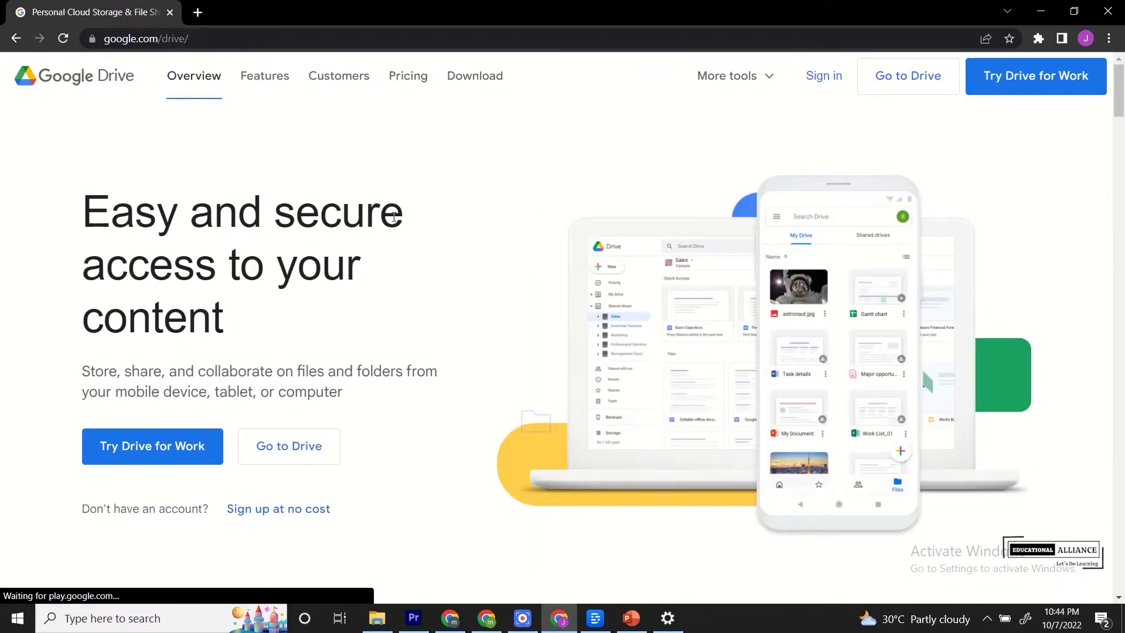
click(898, 88)
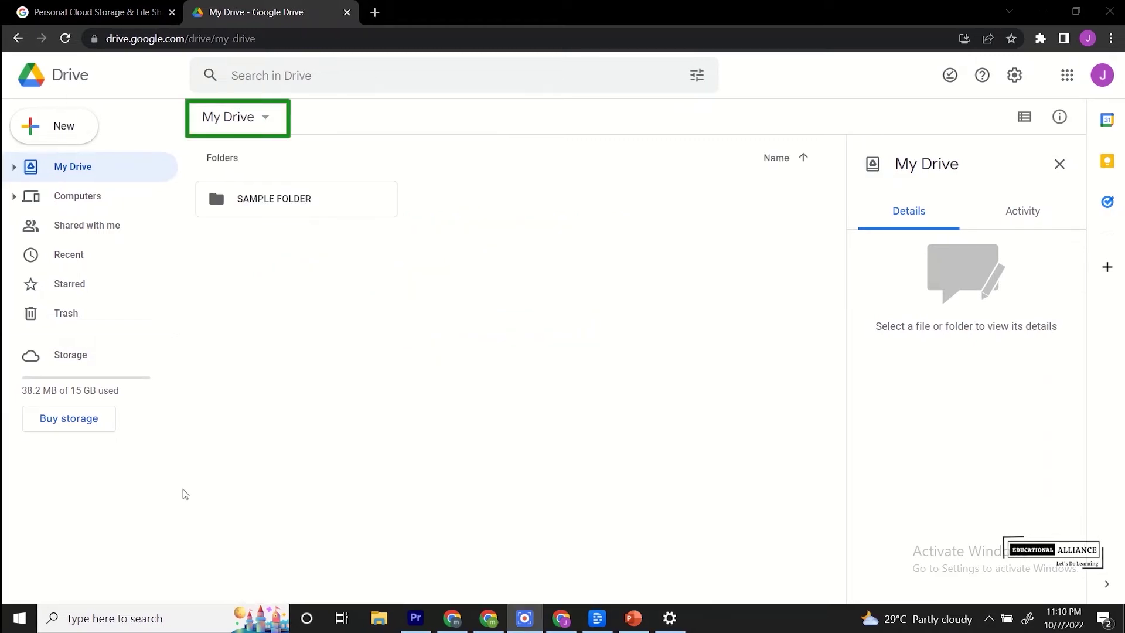
Upload the ABCDEFG folder from the Desktop to My Drive, allowing all of its files to be uploaded
click(265, 119)
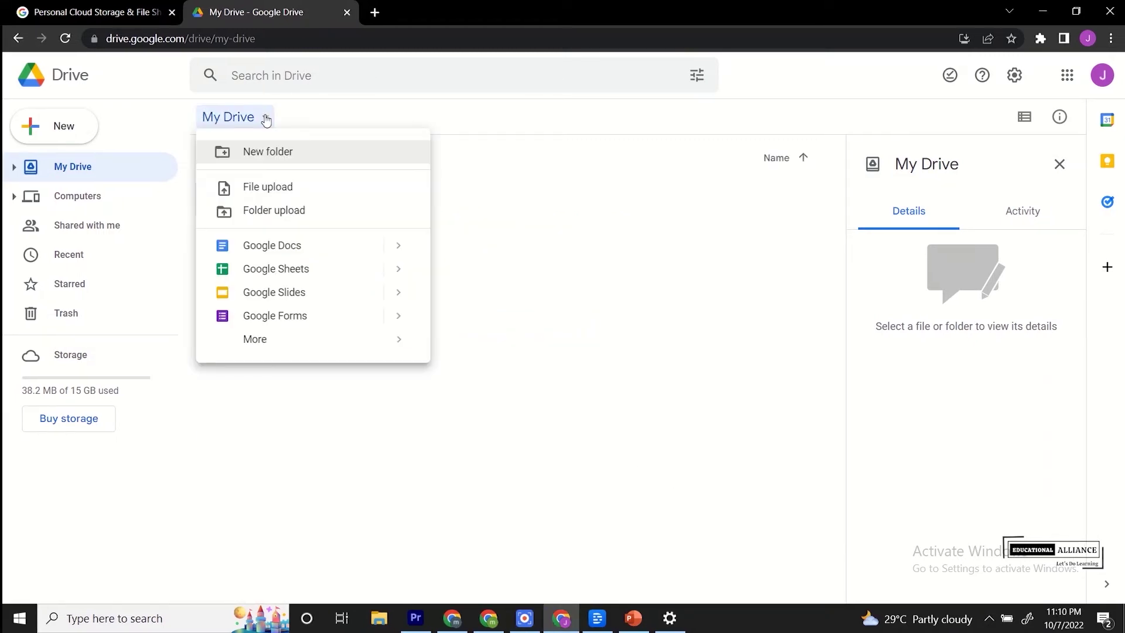
click(263, 212)
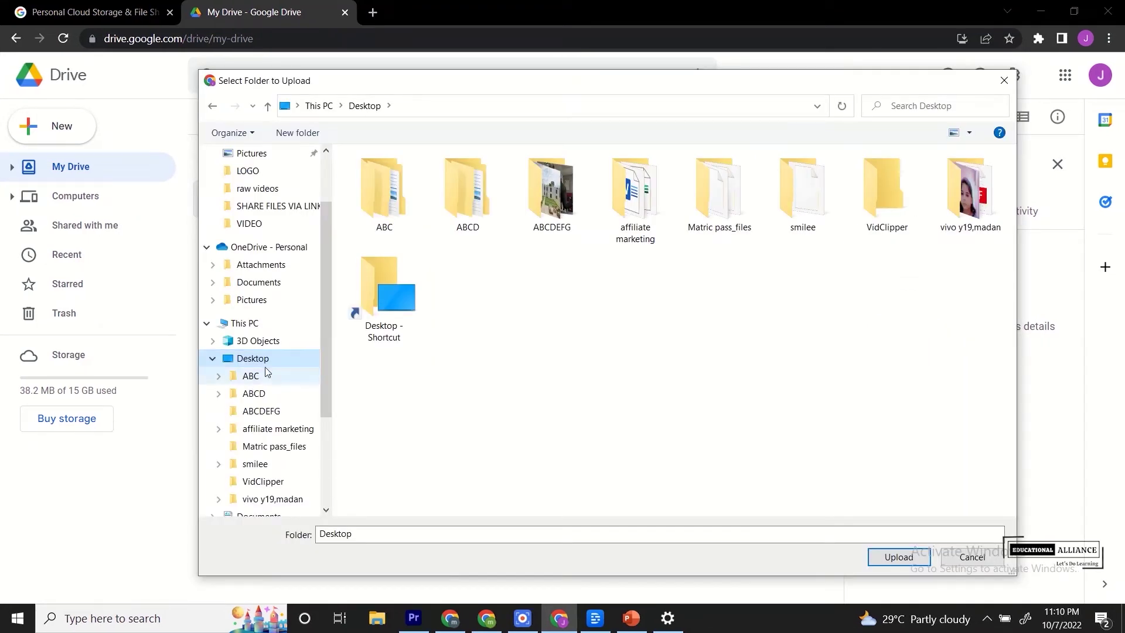
click(554, 205)
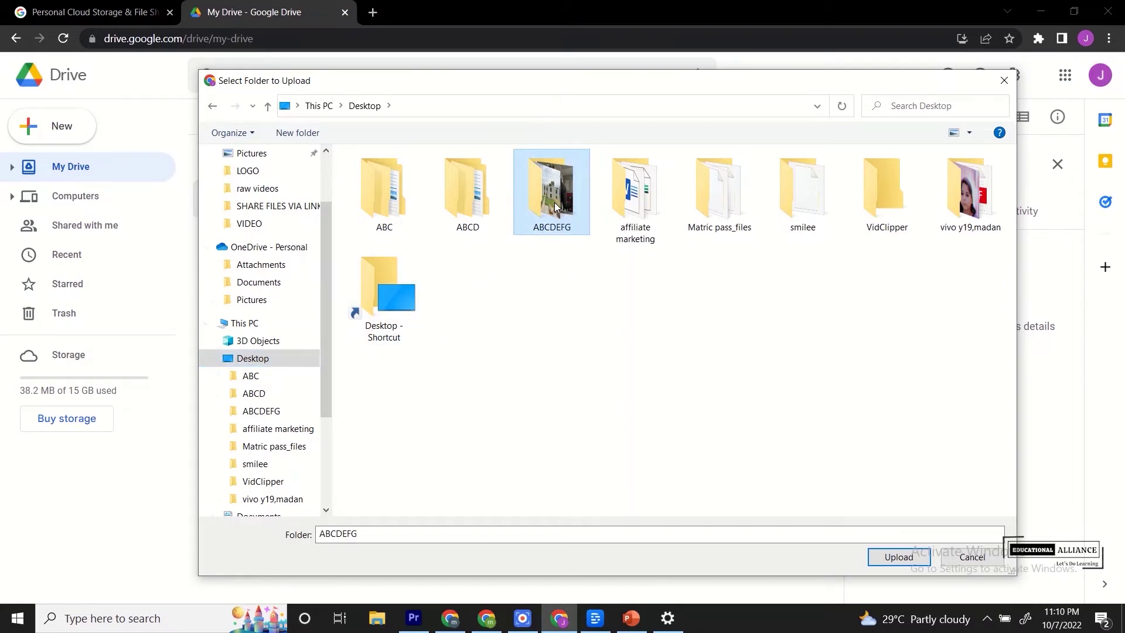
click(897, 557)
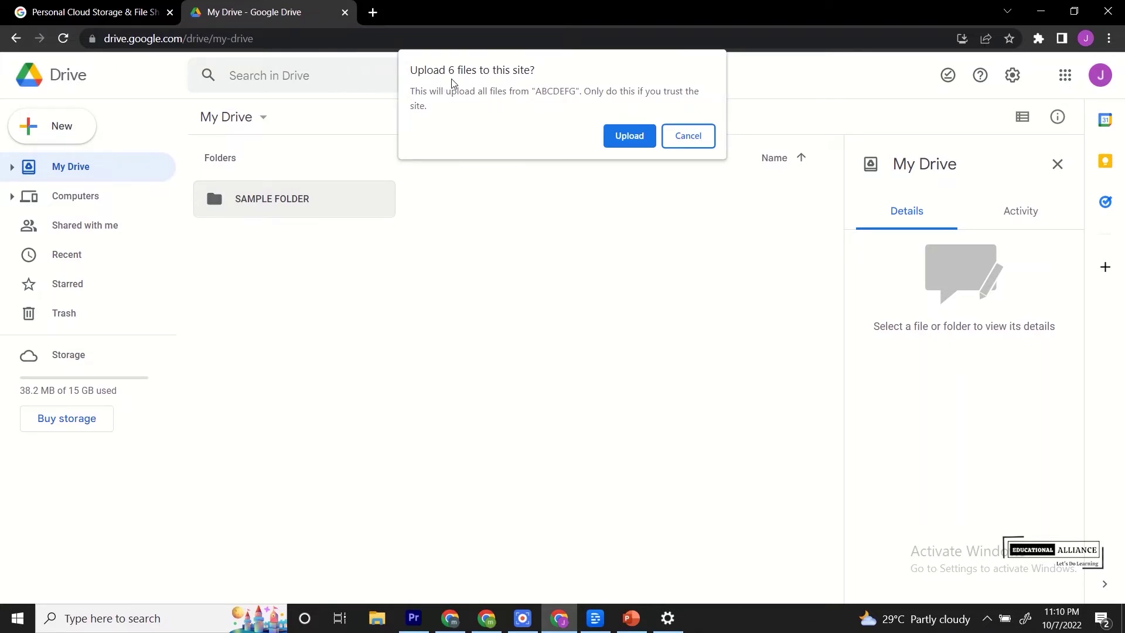
click(630, 136)
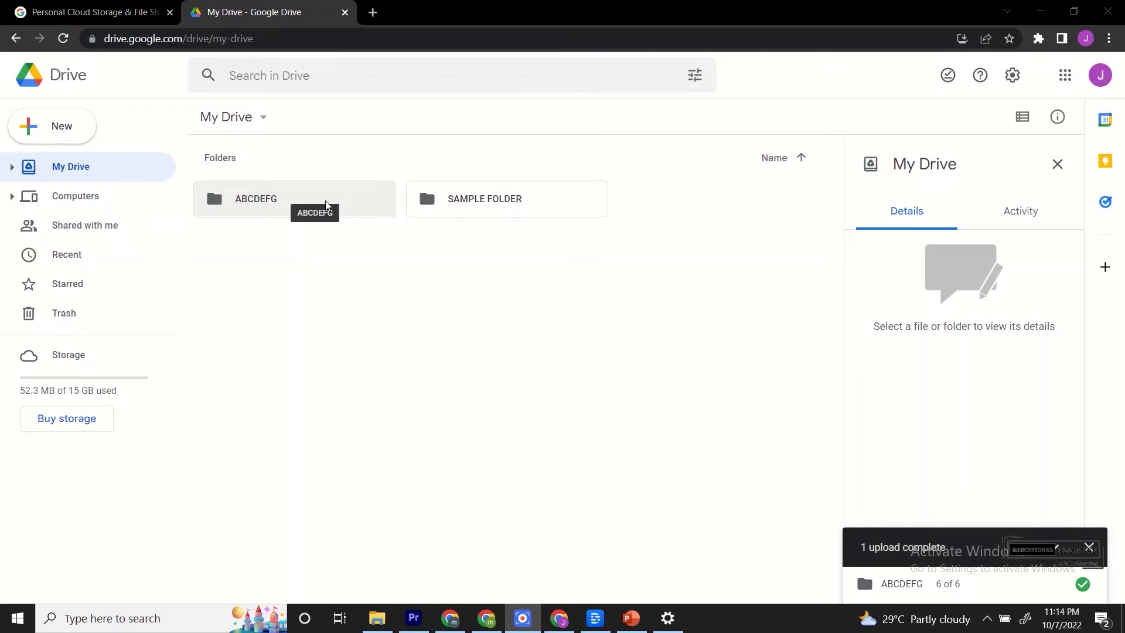
Look inside the uploaded ABCDEFG folder, return to My Drive and copy the folder's sharing link
double_click(325, 203)
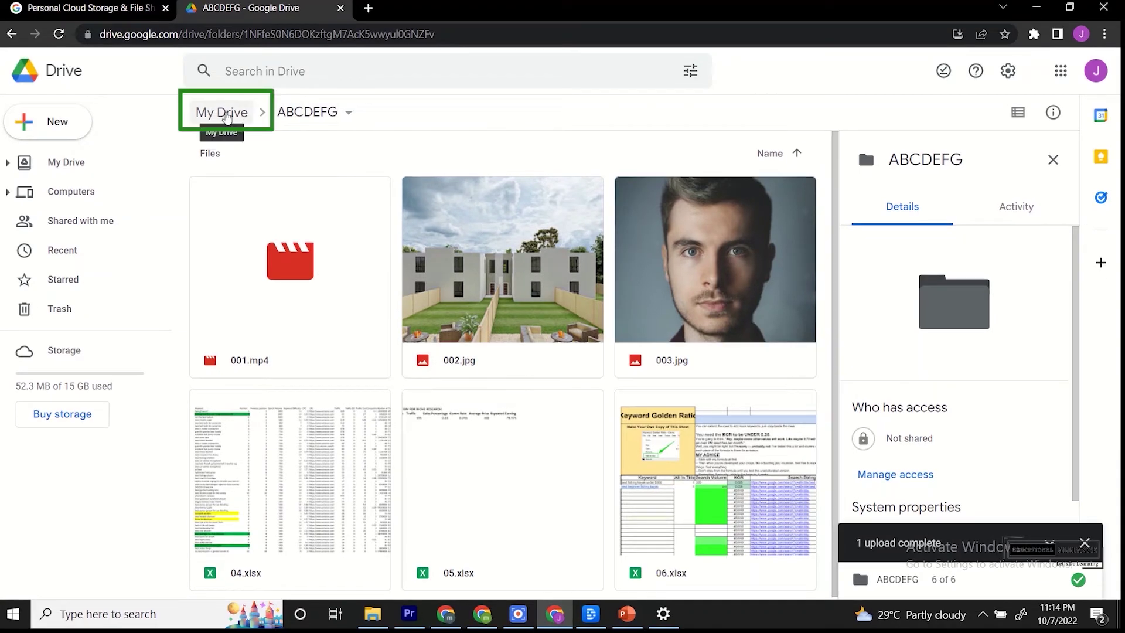
click(226, 115)
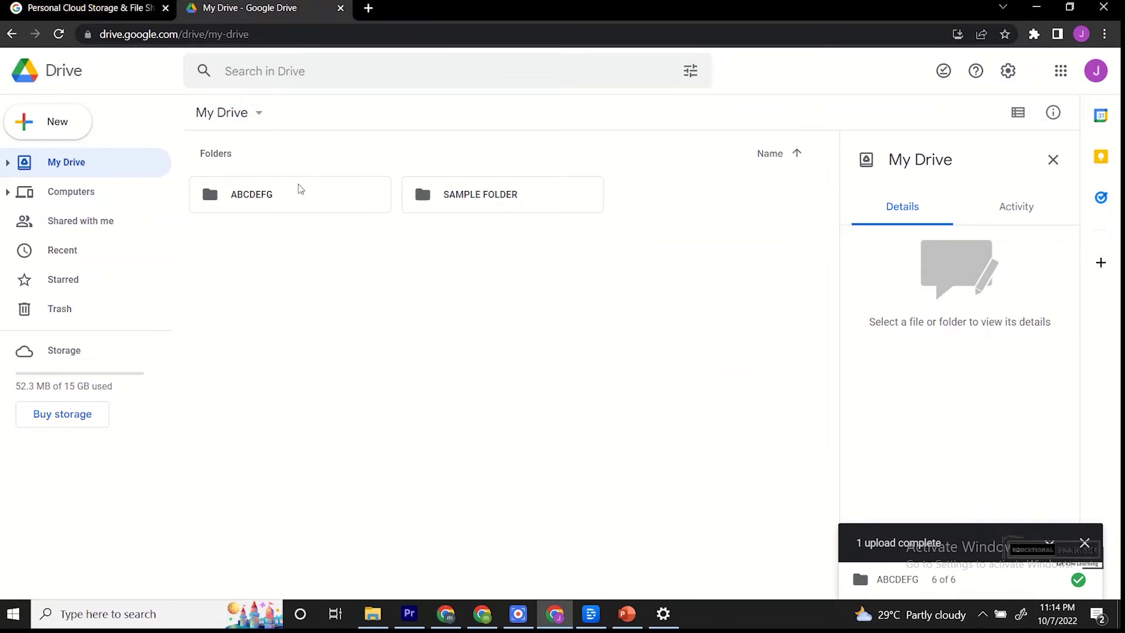
right_click(304, 207)
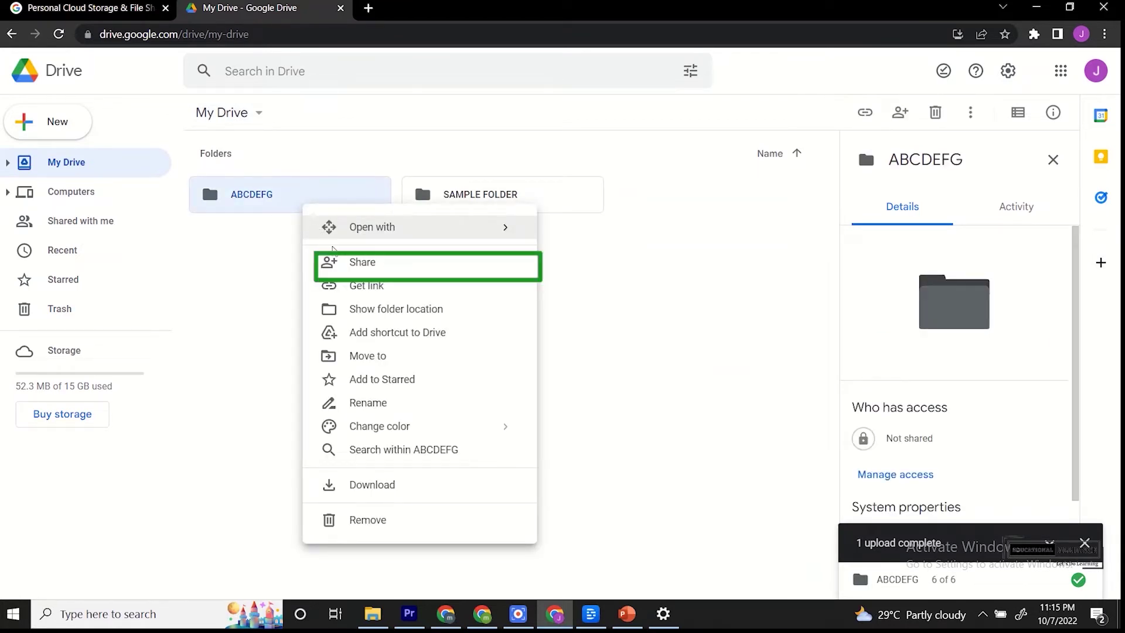
click(348, 271)
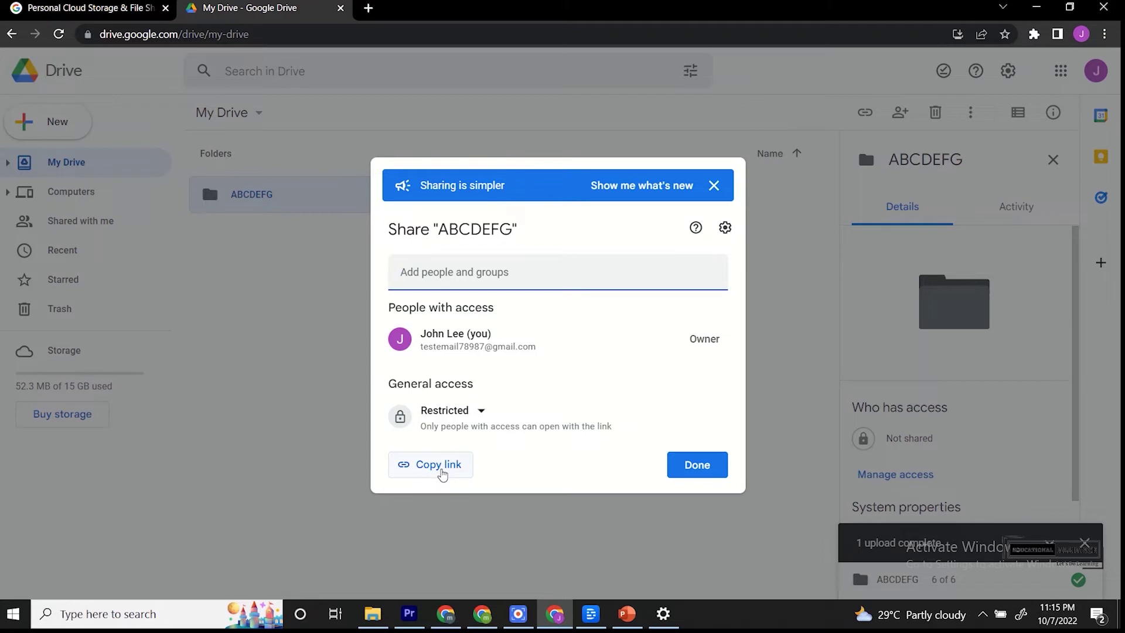
click(441, 472)
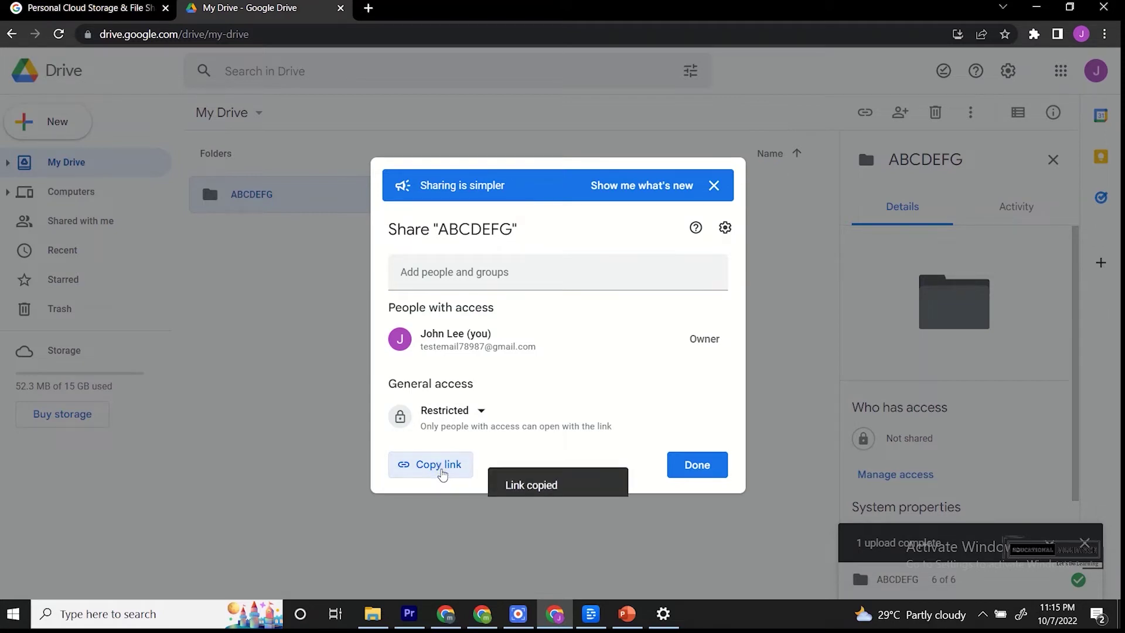
Open Gmail in a new browser tab and start a new message
click(368, 8)
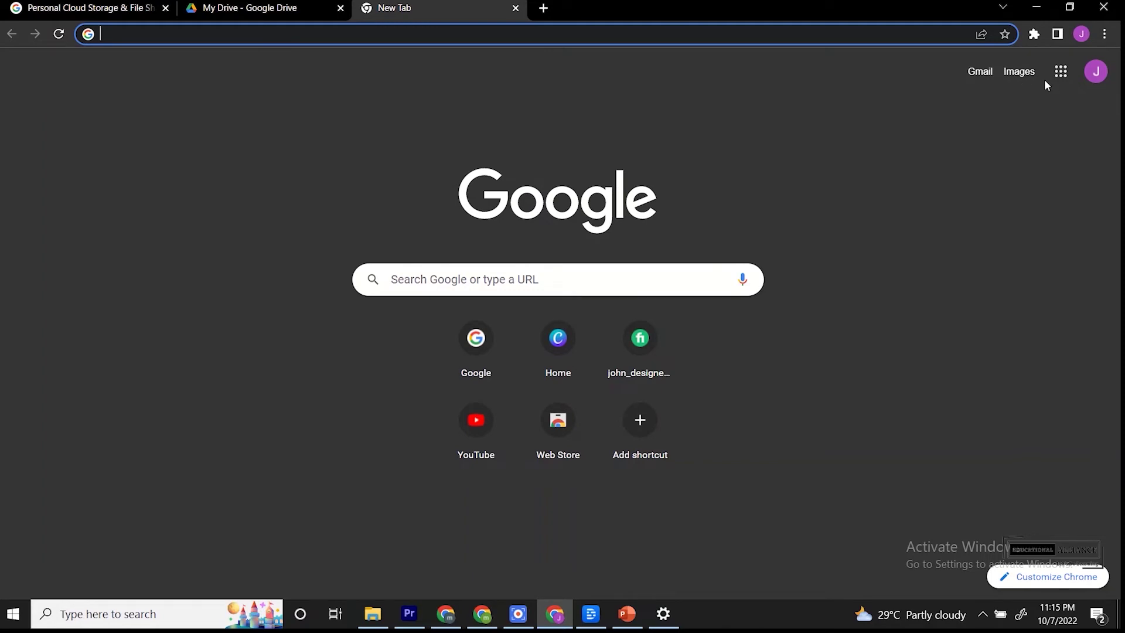
click(1061, 78)
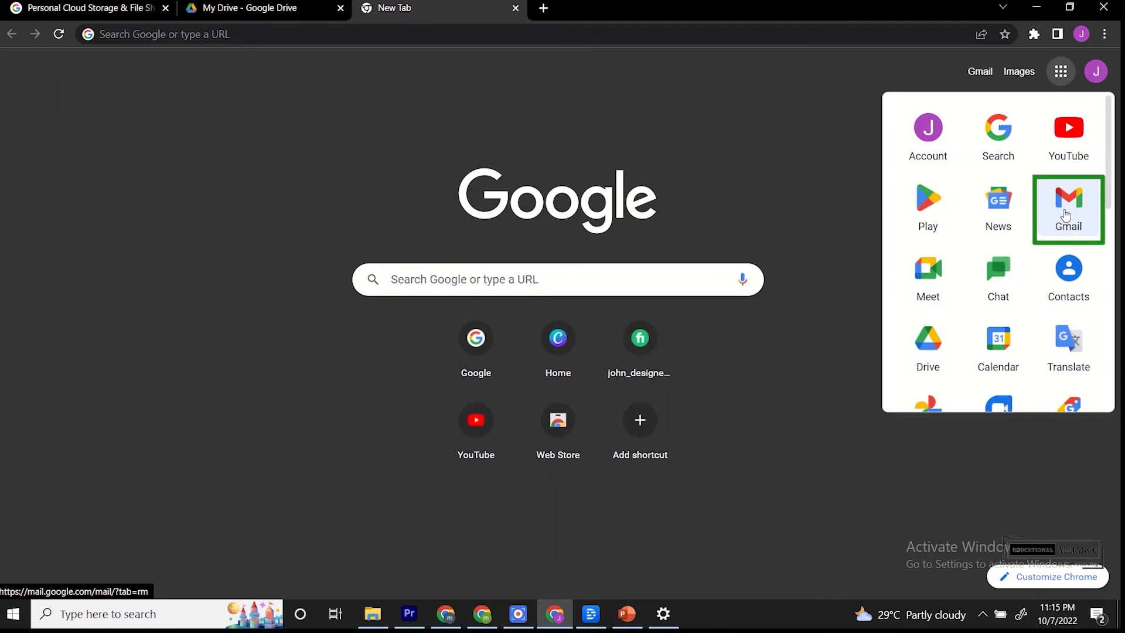
click(1065, 216)
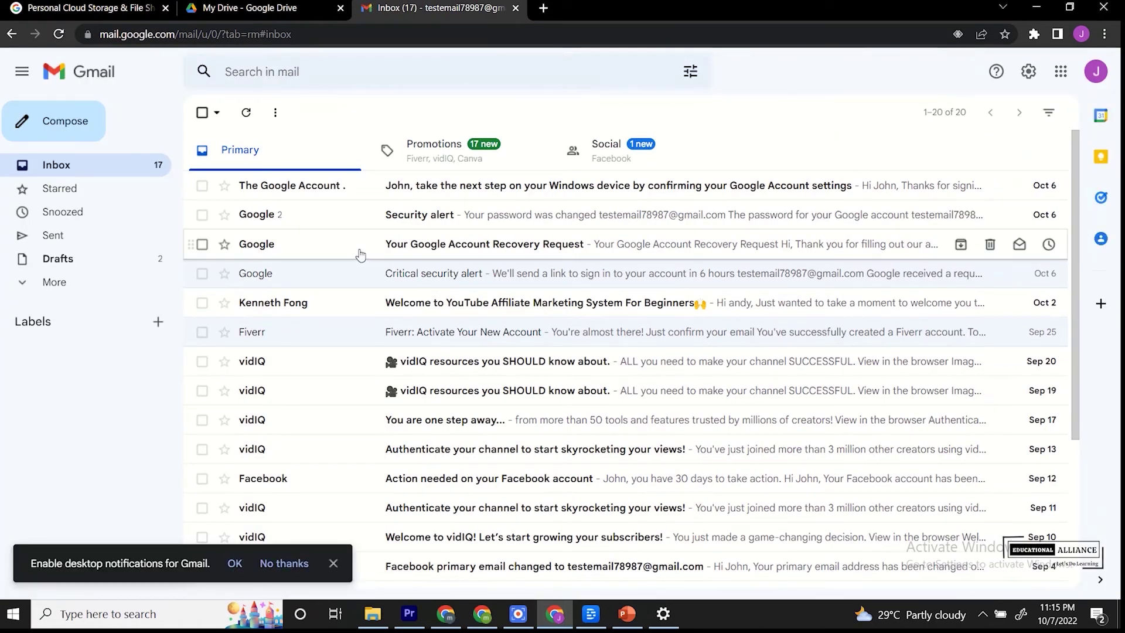
click(74, 127)
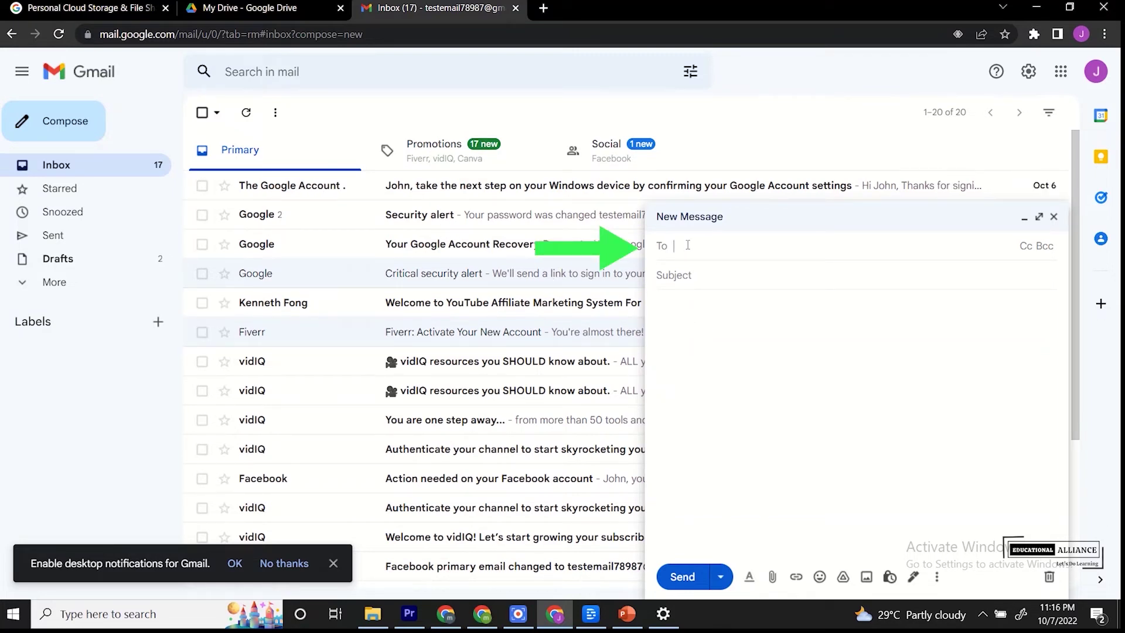
Enter the recipient's e-mail address and set the message subject to SHARE FOLDER
text(URBANI)
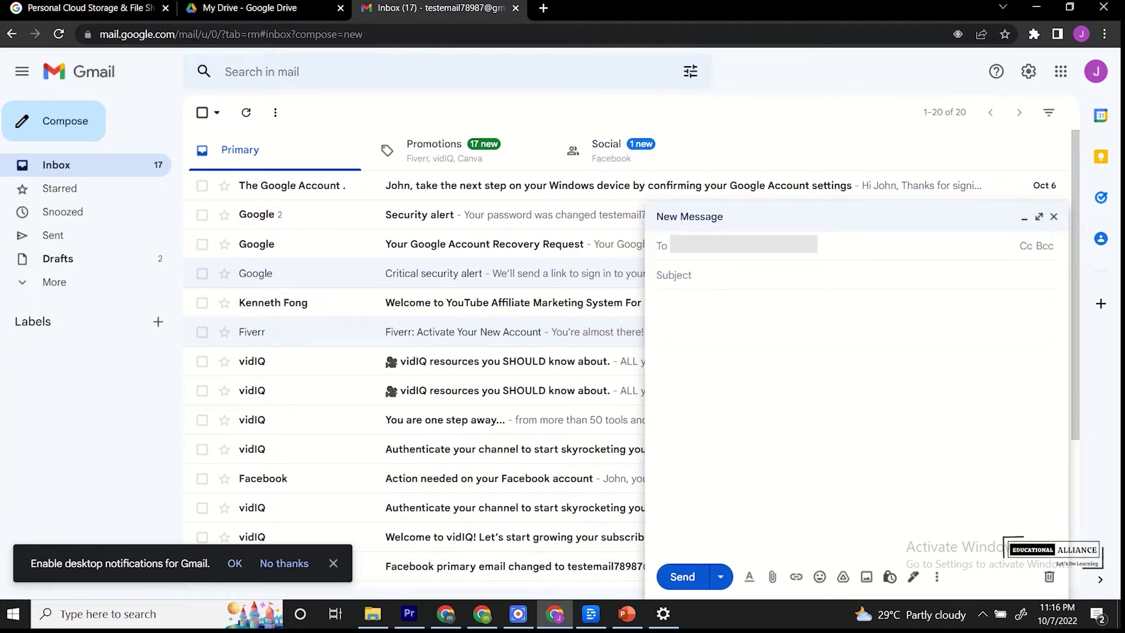
click(694, 289)
text(SHARE FOLDER)
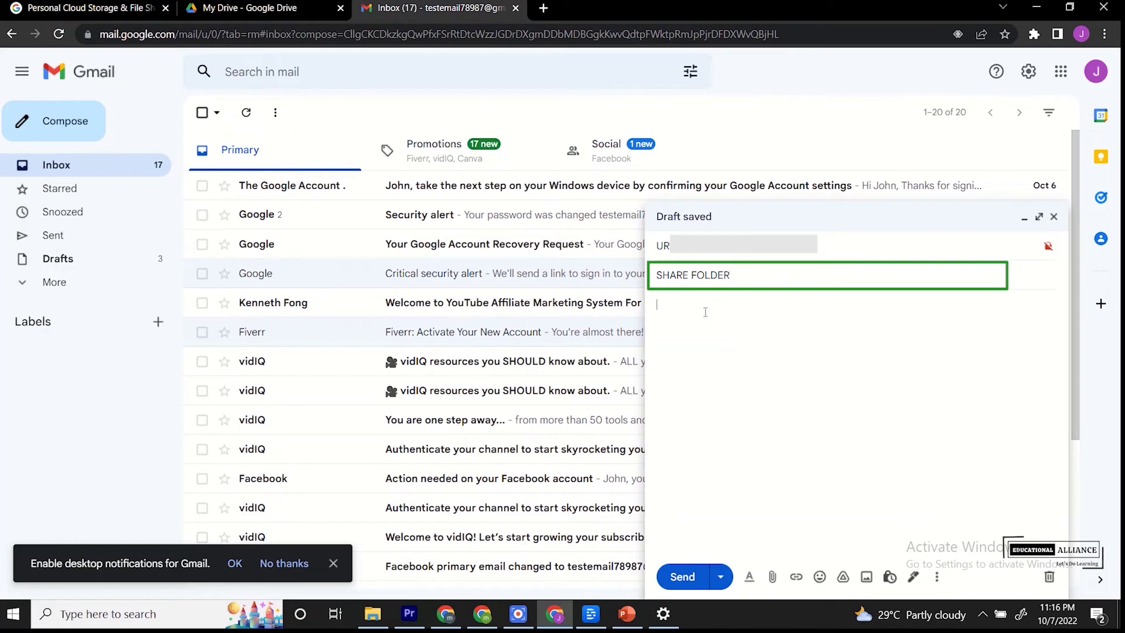
Paste the copied folder link into the message body and highlight the whole link
right_click(705, 311)
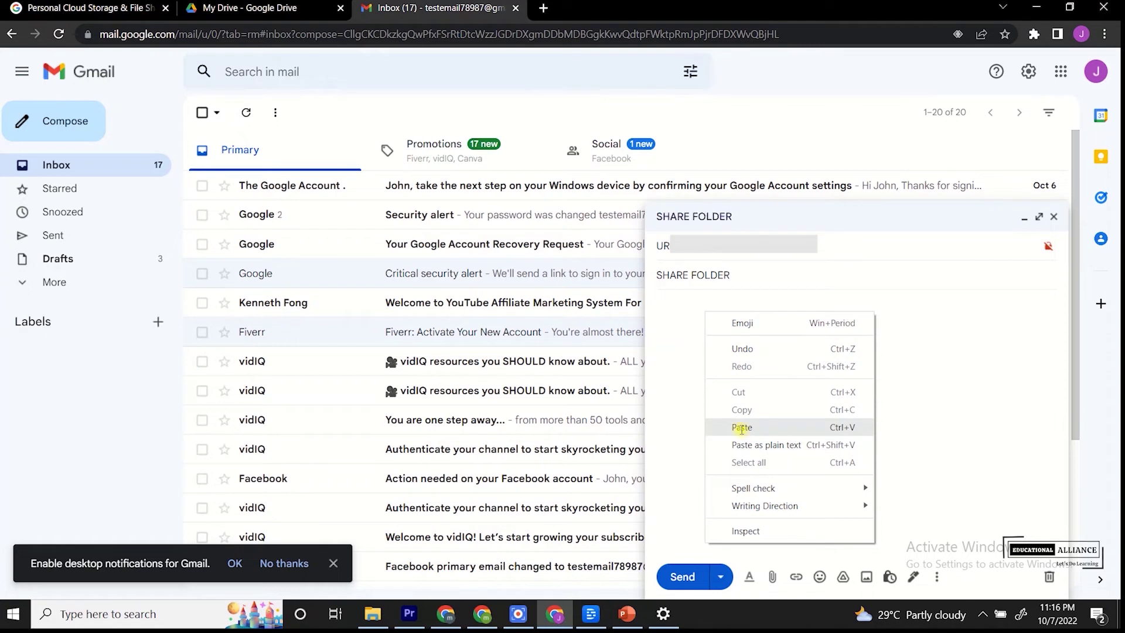
click(741, 427)
key(Home)
key(ctrl+shift+Right)
key(ctrl+shift+Right)
key(ctrl+shift+Right)
key(ctrl+shift+Right)
key(ctrl+shift+Right)
key(shift+End)
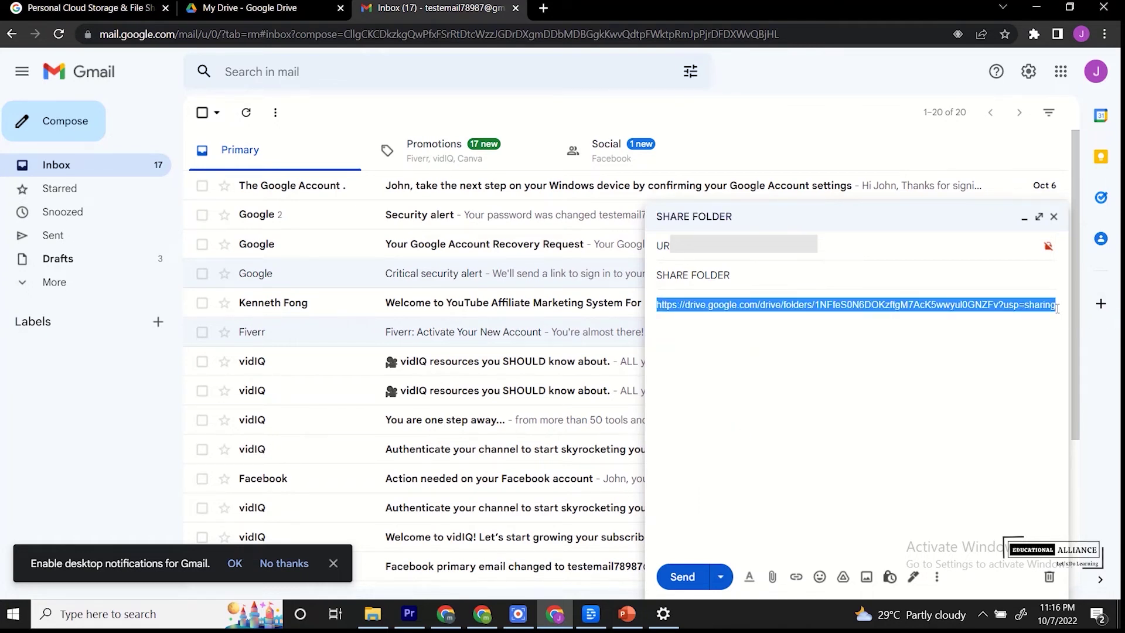
Add the line SHARING OFFICE FILES below the pasted link in the message body
click(662, 326)
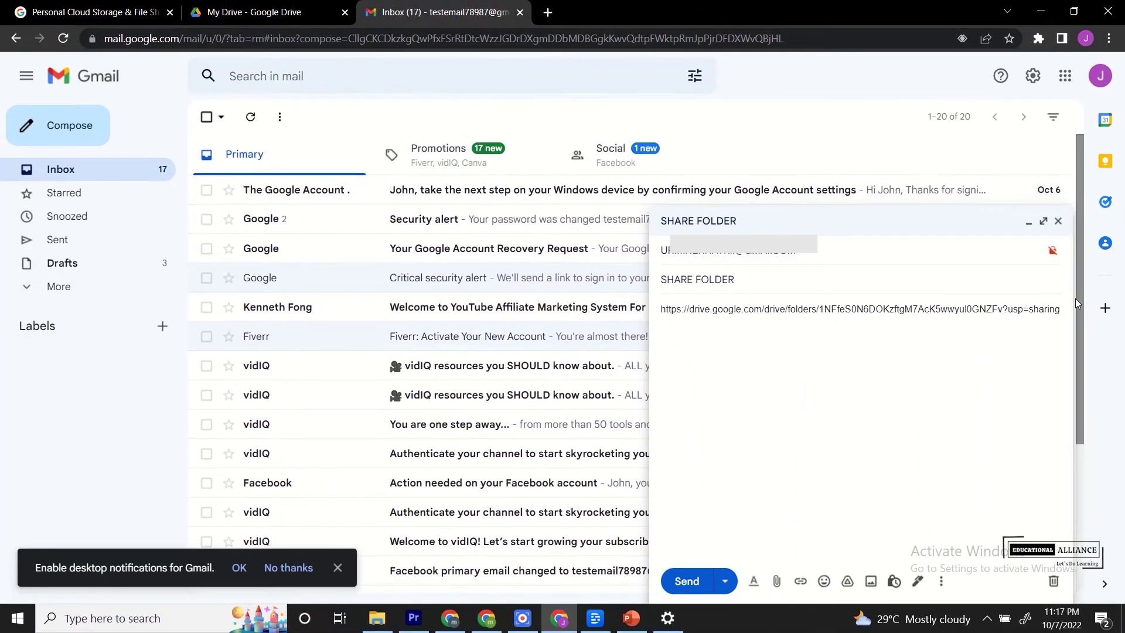
text(SHARING OFFIC)
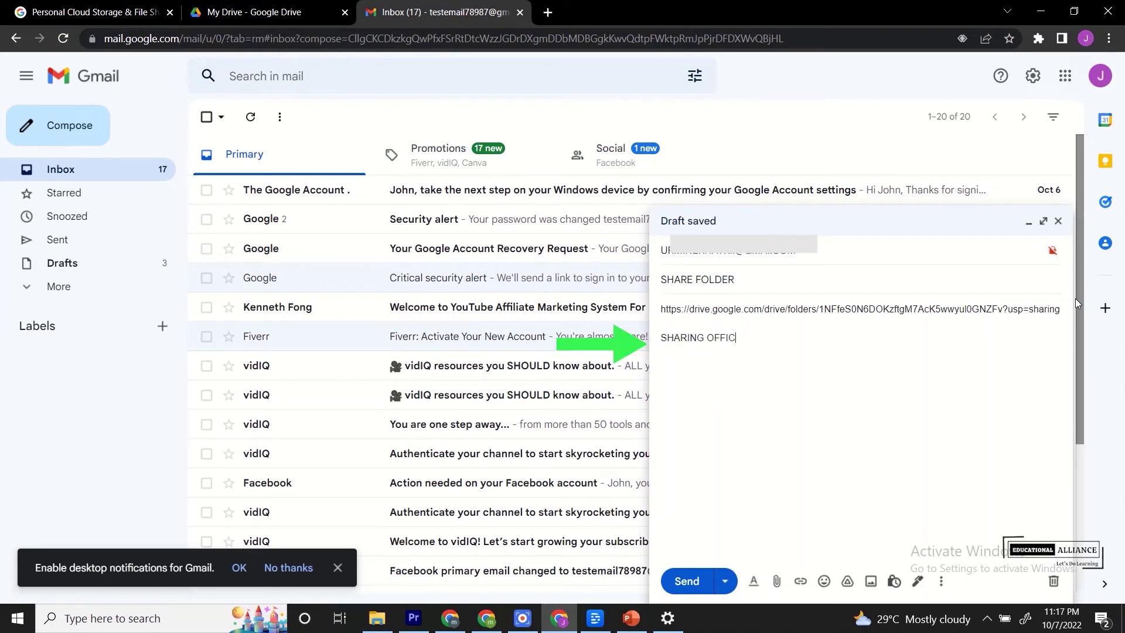
text(E FILES)
Turn the text SHARING OFFICE FILES into a hyperlink to the copied Drive folder's web address
drag(660, 338, 791, 337)
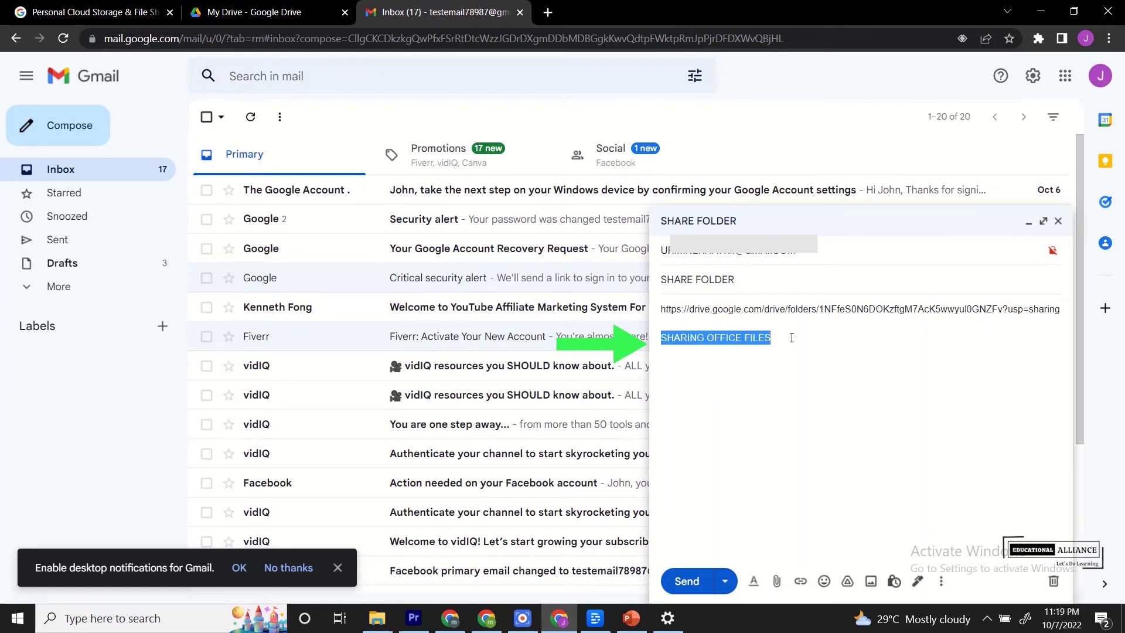
click(800, 583)
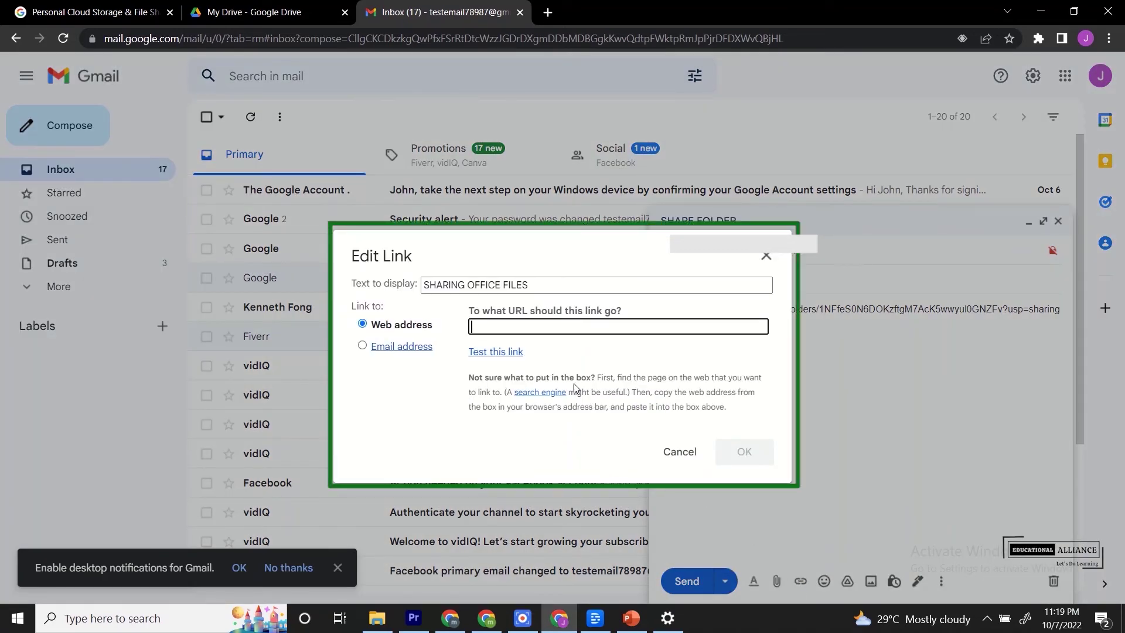
click(498, 327)
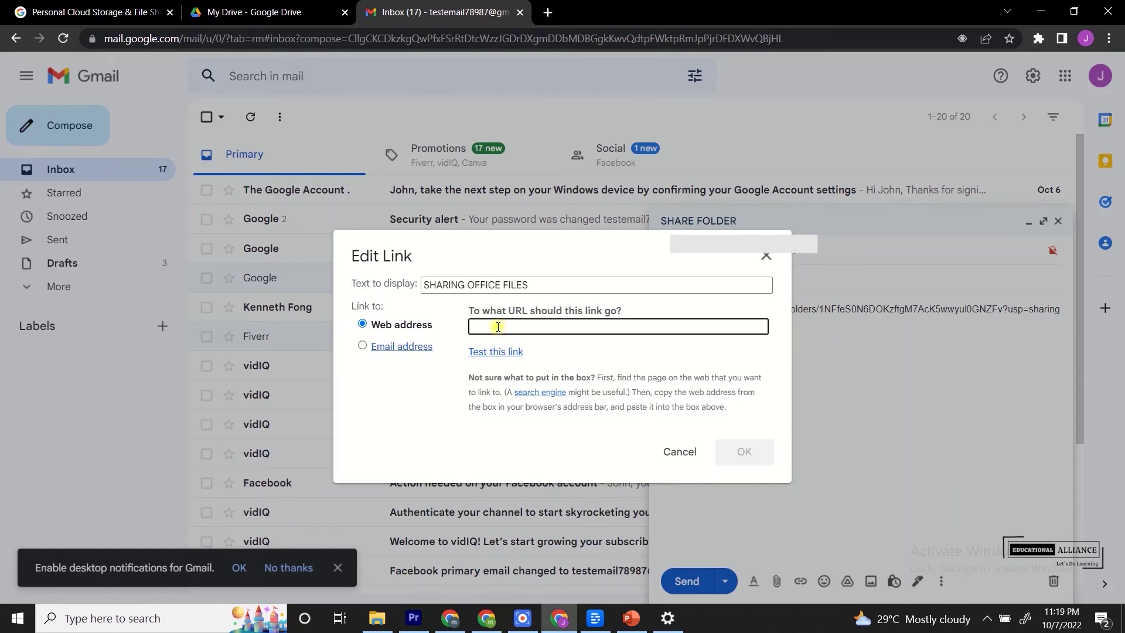
right_click(497, 327)
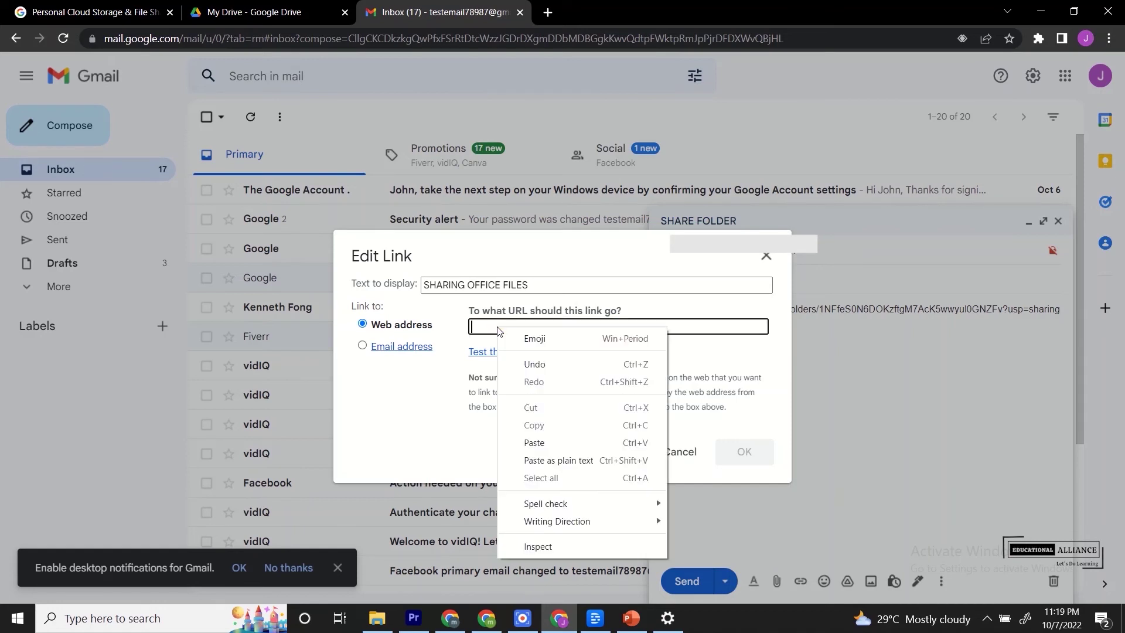
click(537, 446)
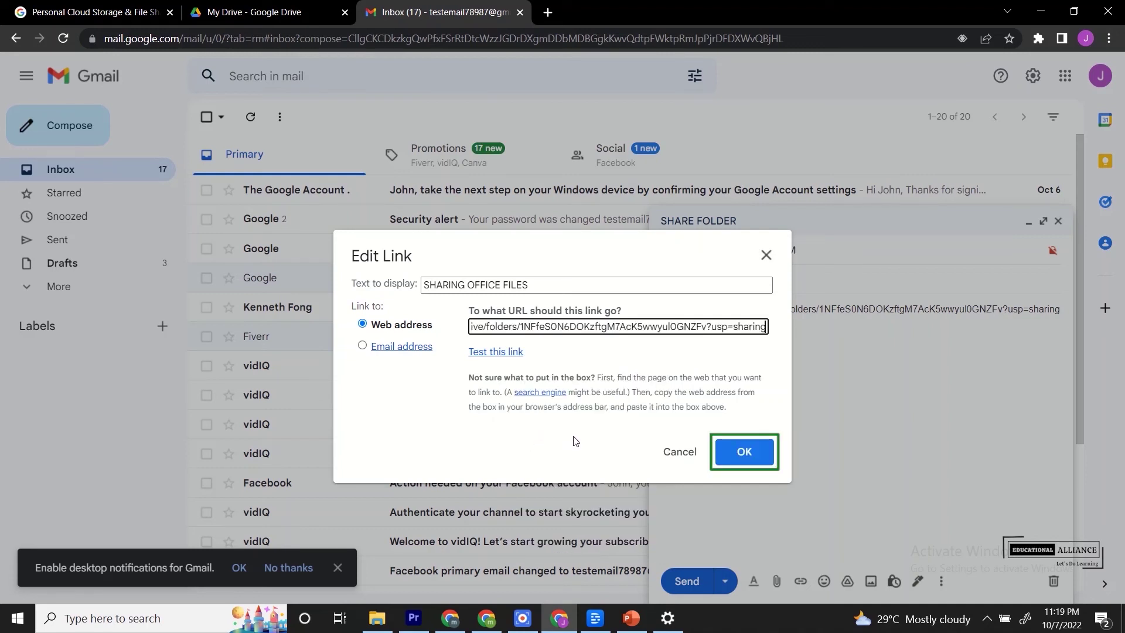
click(733, 452)
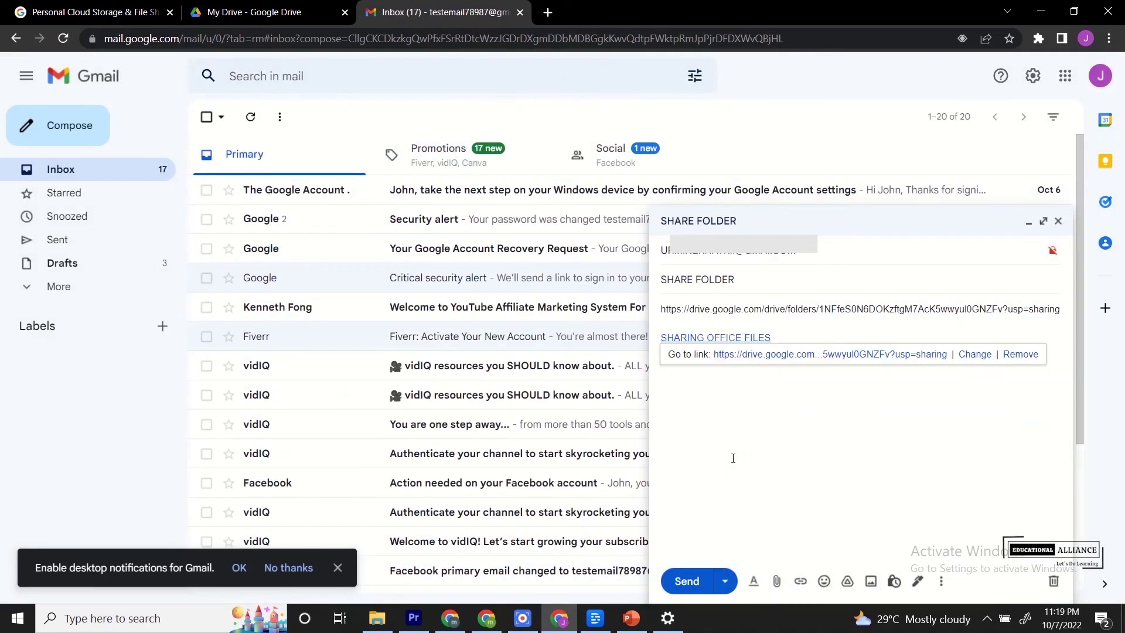
click(724, 414)
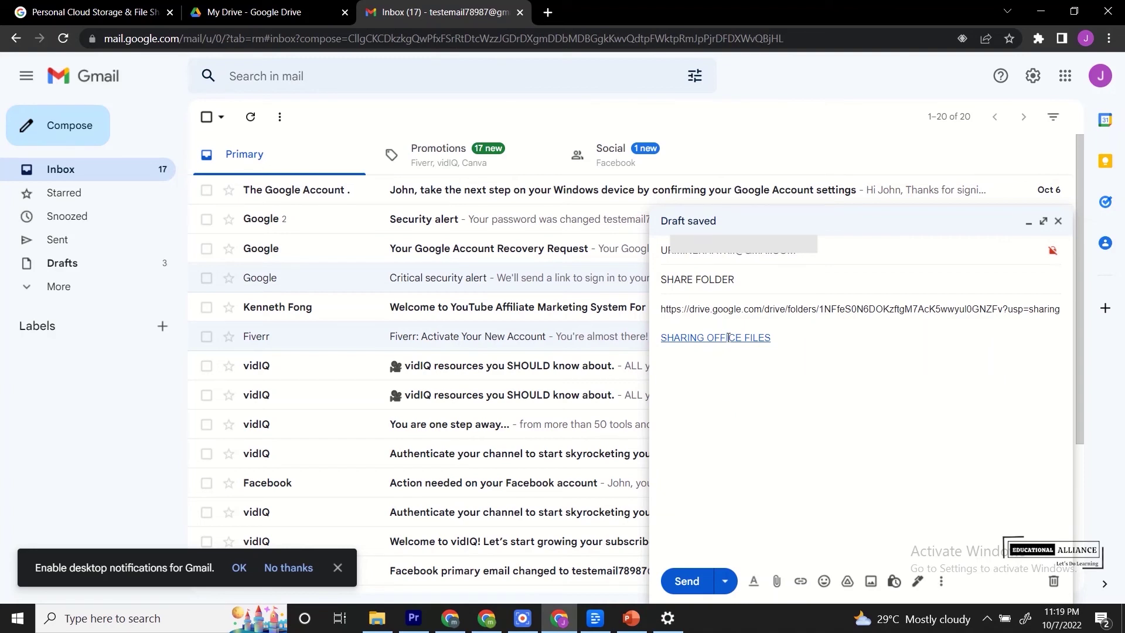
Replace the raw folder link in the message body with the text PLEASE FIND BELOW FOLDER
drag(660, 309, 1105, 309)
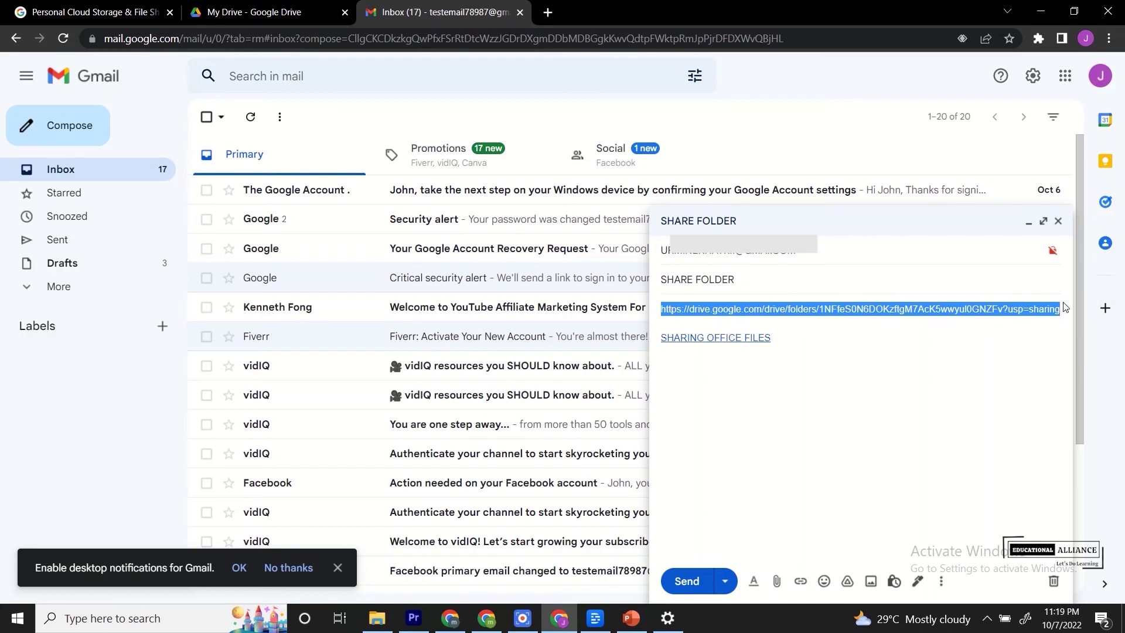
key(BackSpace)
text(PL)
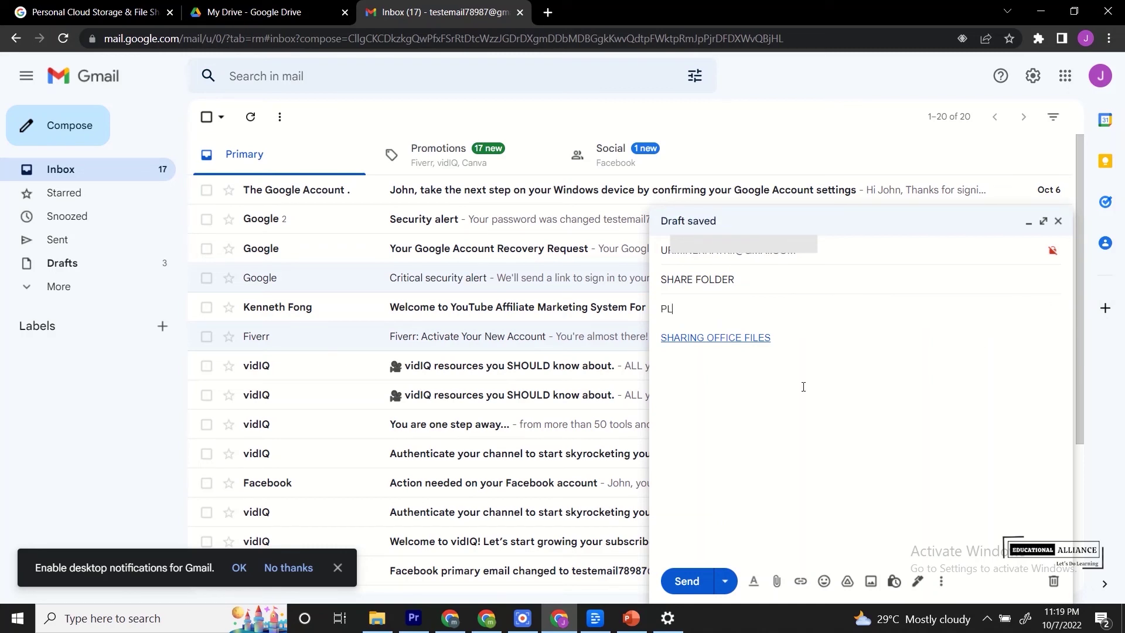
text(EASE FIND BELOW FOLDER)
Send the message with the Don't give access option for the ABCDEFG folder
click(689, 580)
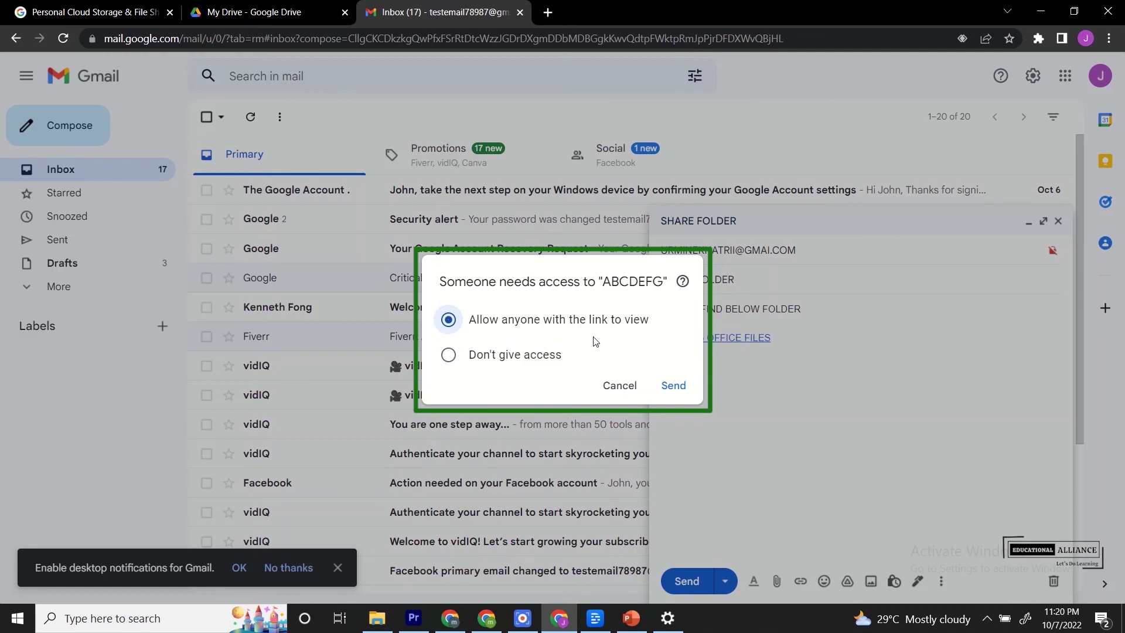
click(449, 356)
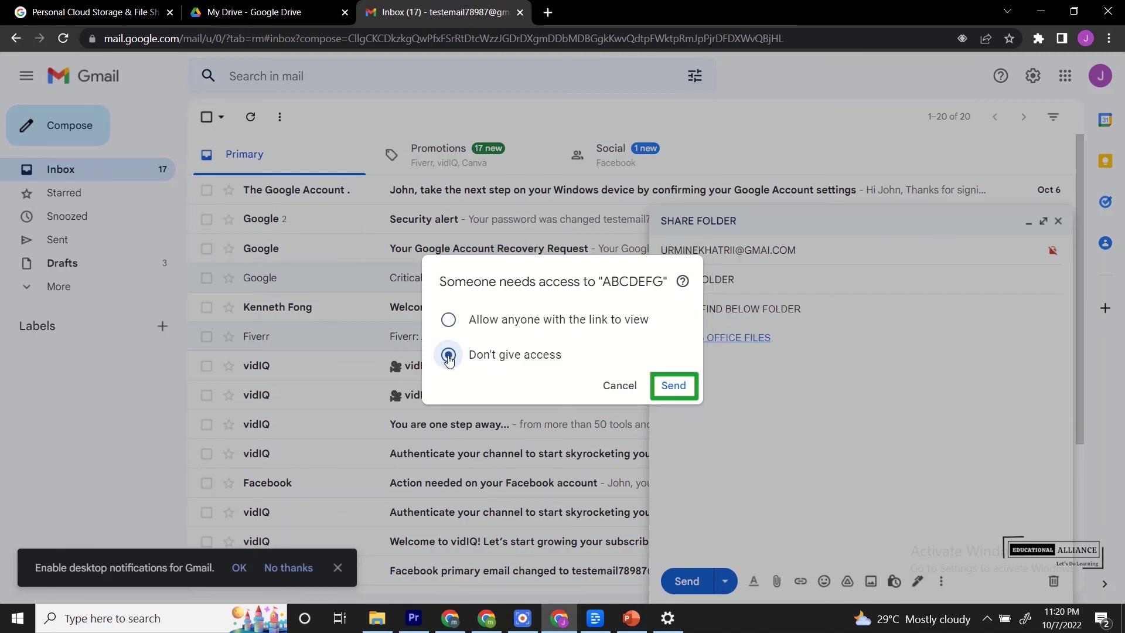
click(672, 387)
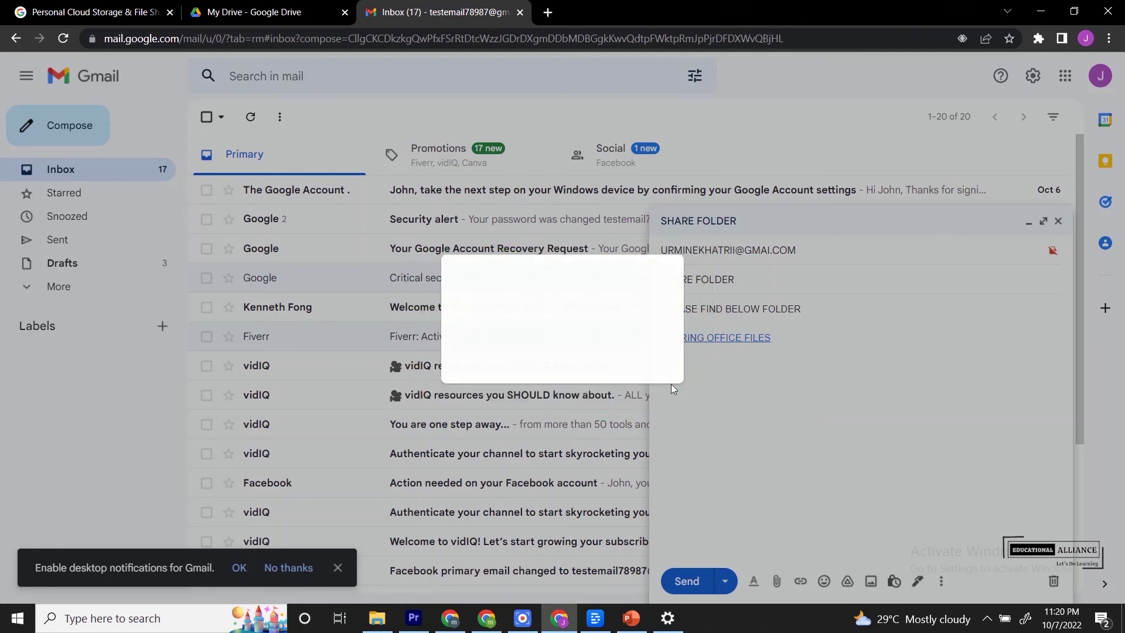